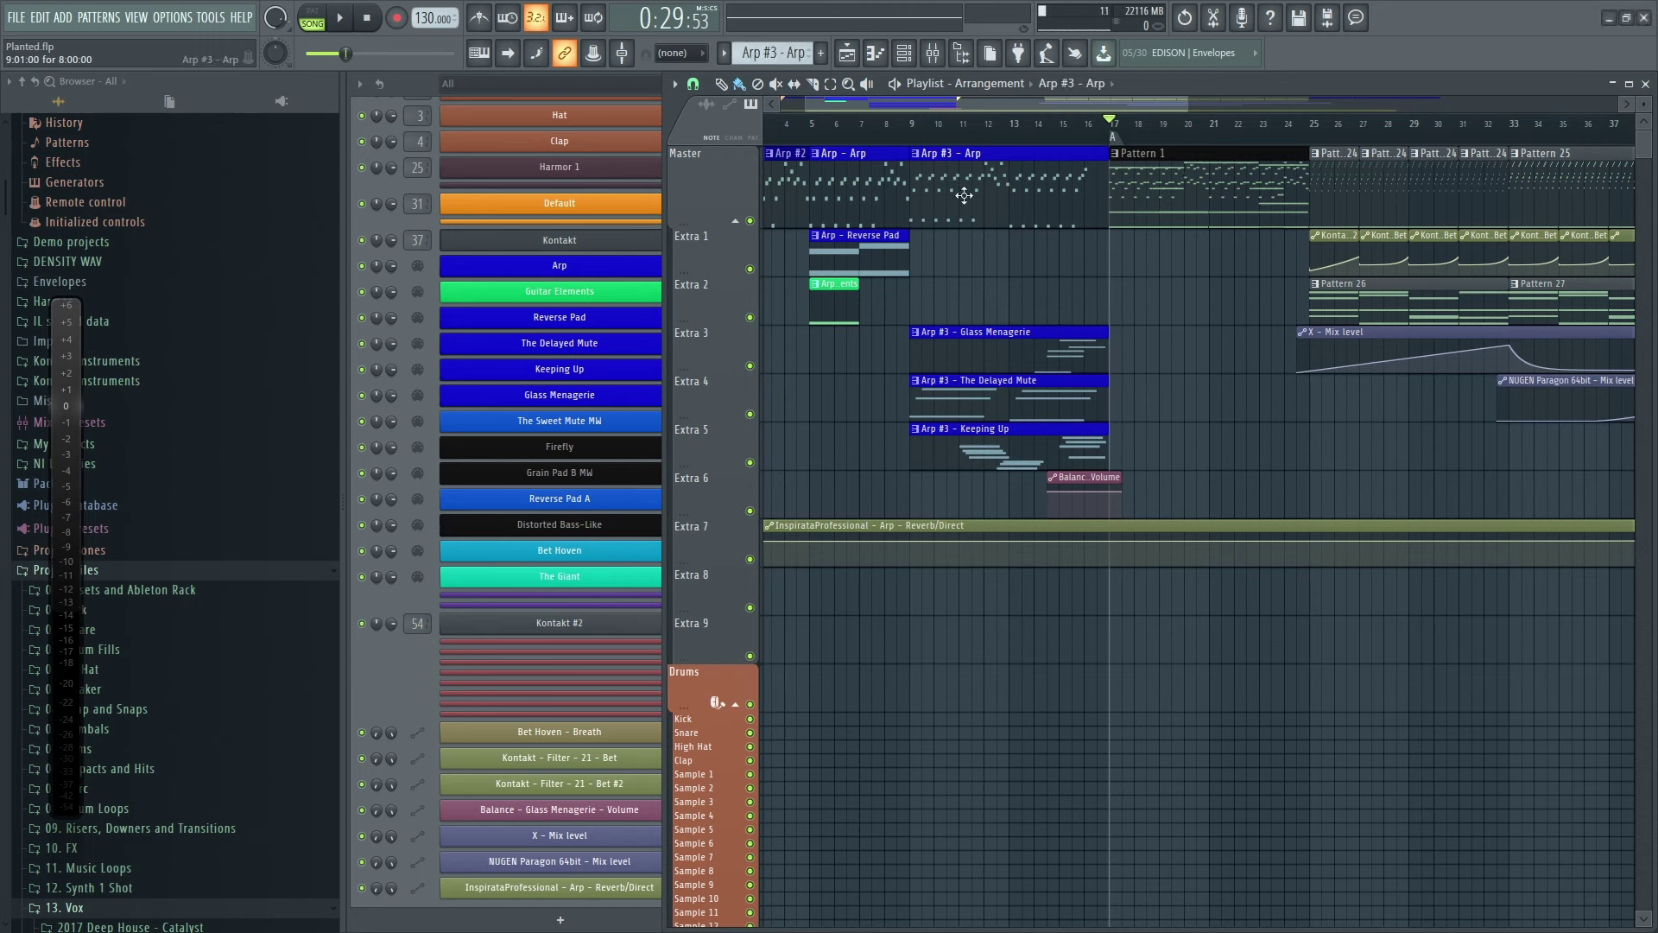
Step: Select Pattern 1 and split it by channel into Arp, Firefly and The Sweet Mute MW patterns
left_click_drag(962, 156, 969, 463)
left_click(1140, 153)
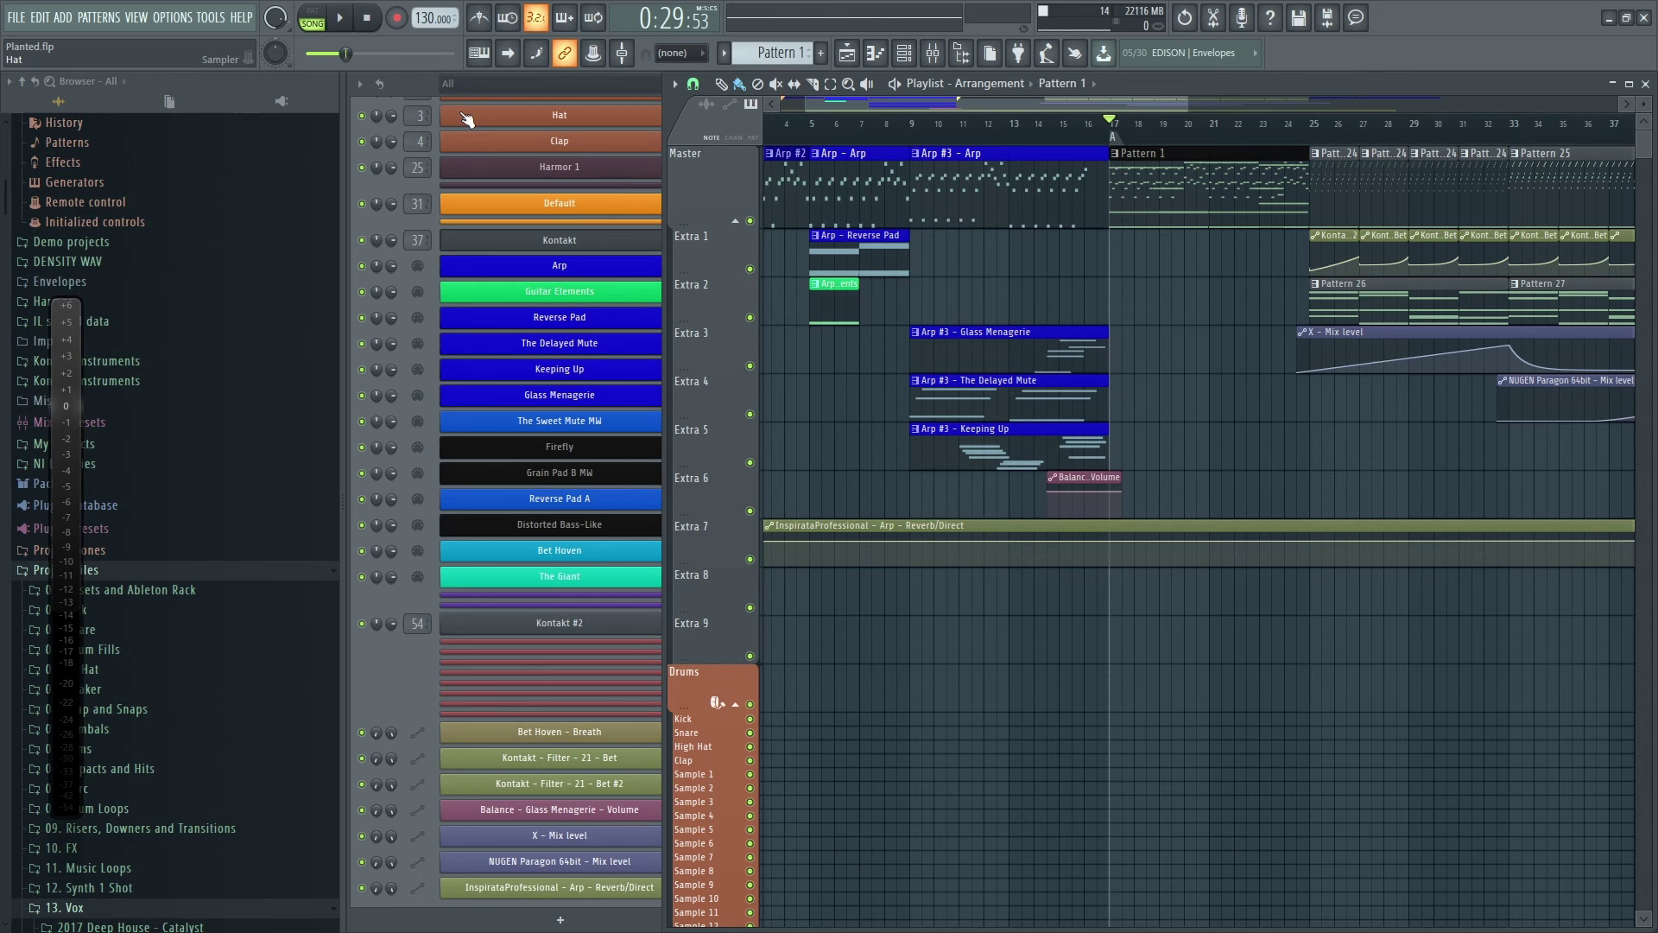
key("F6")
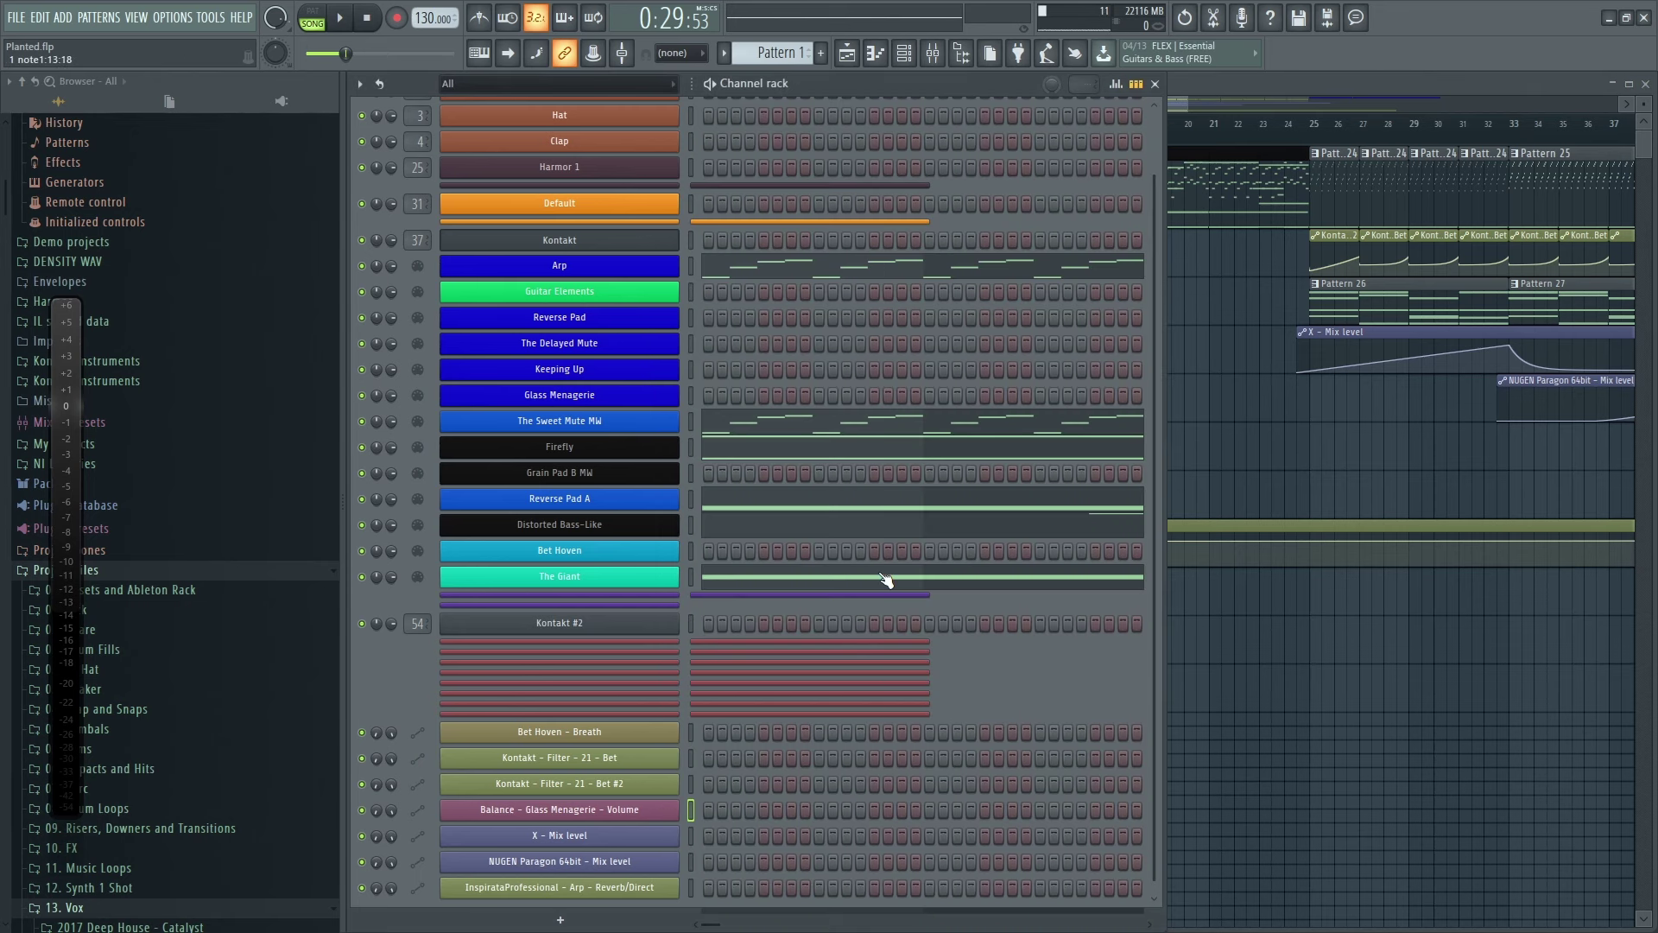
key("F6")
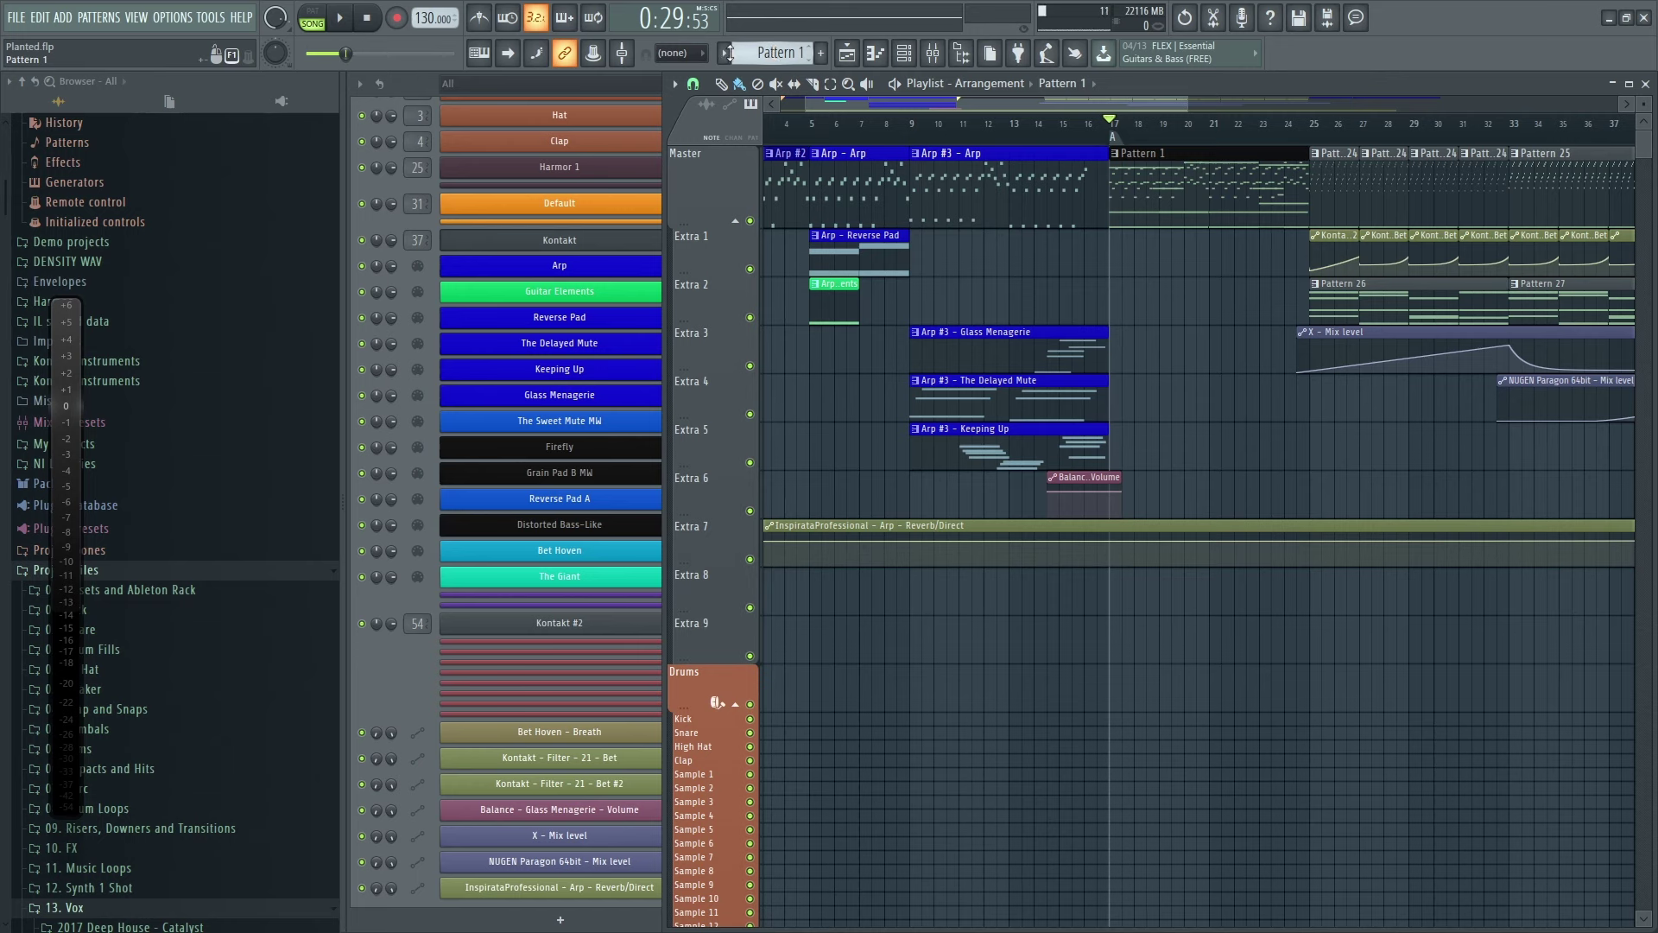
left_click(727, 53)
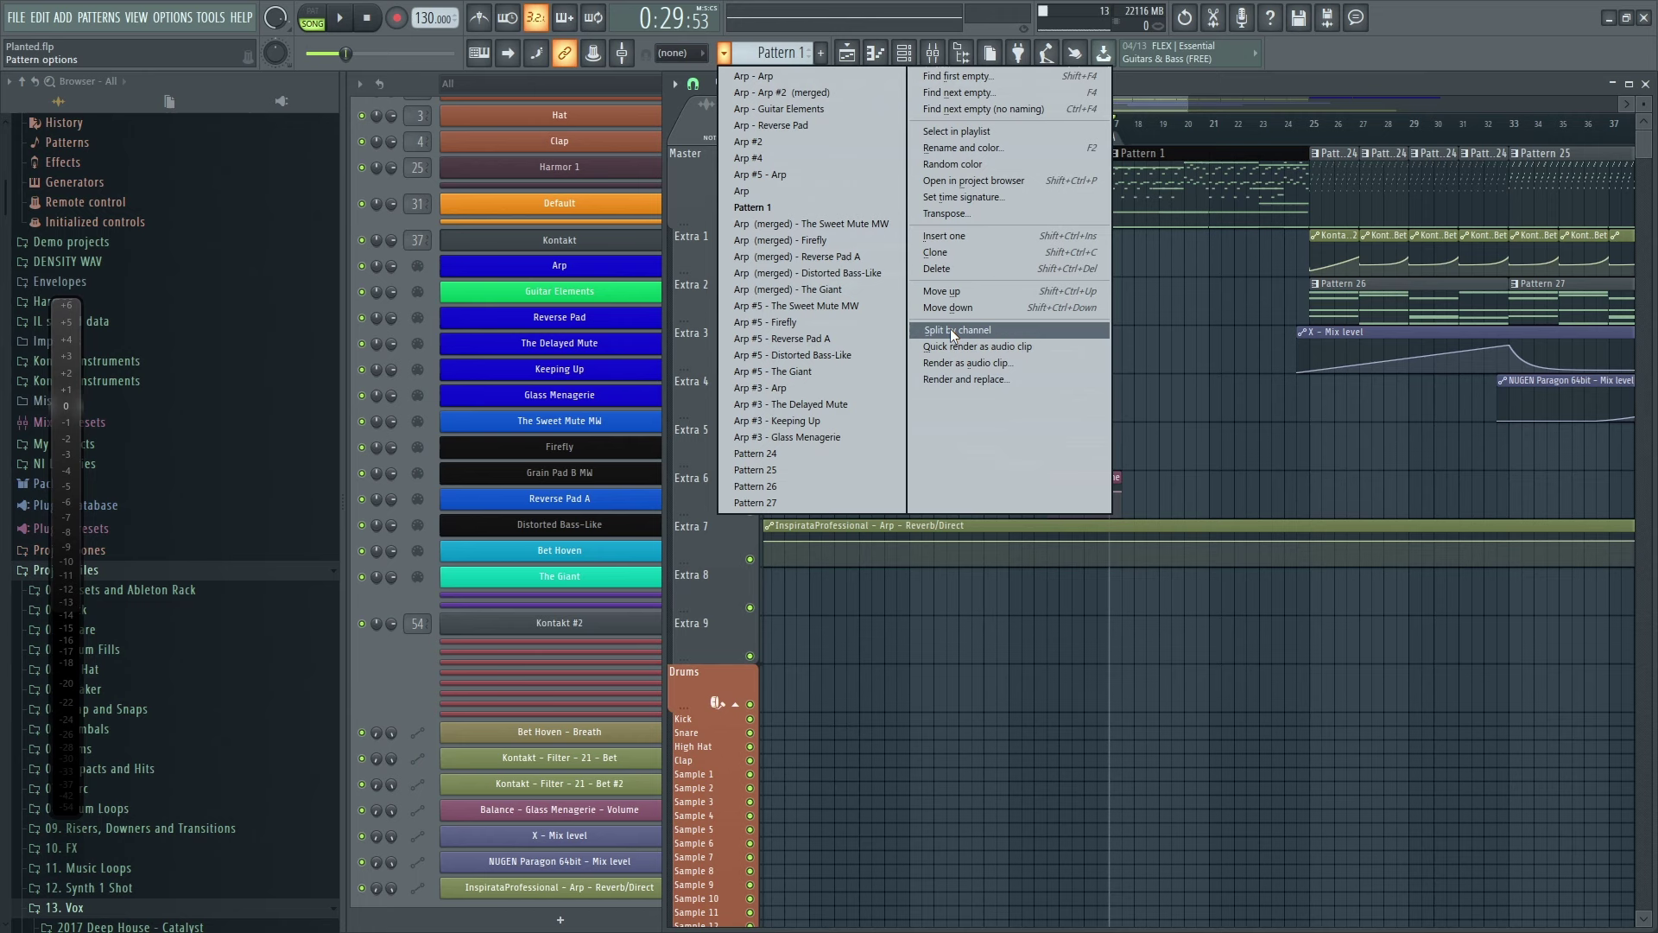
left_click(1004, 331)
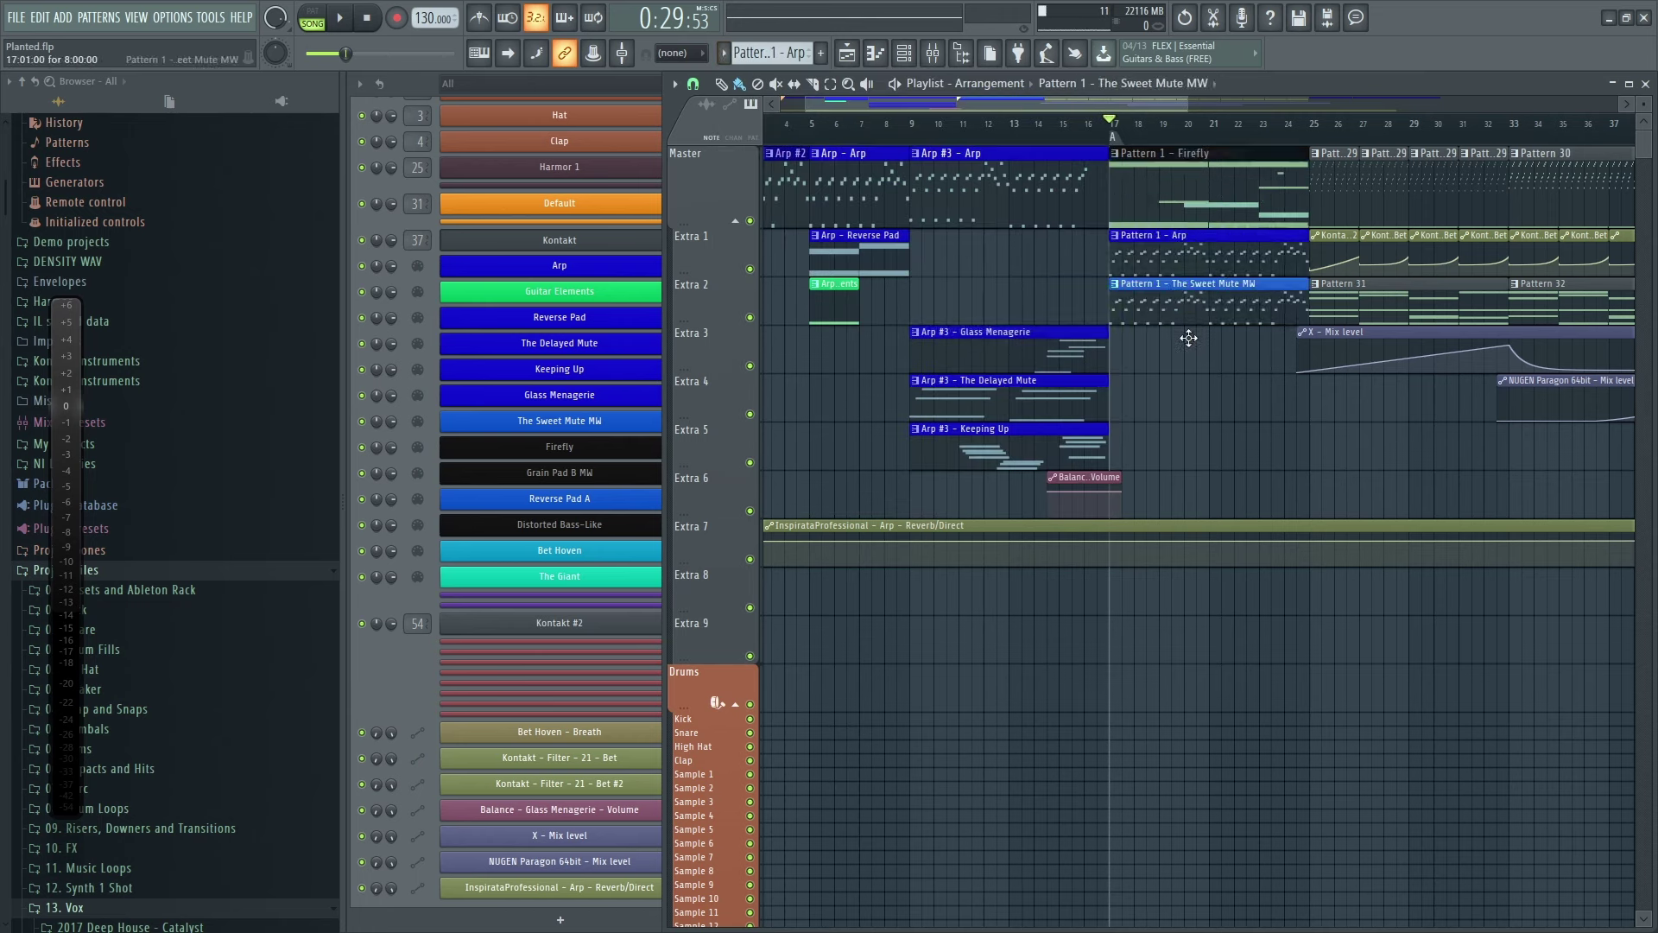
left_click(1193, 396)
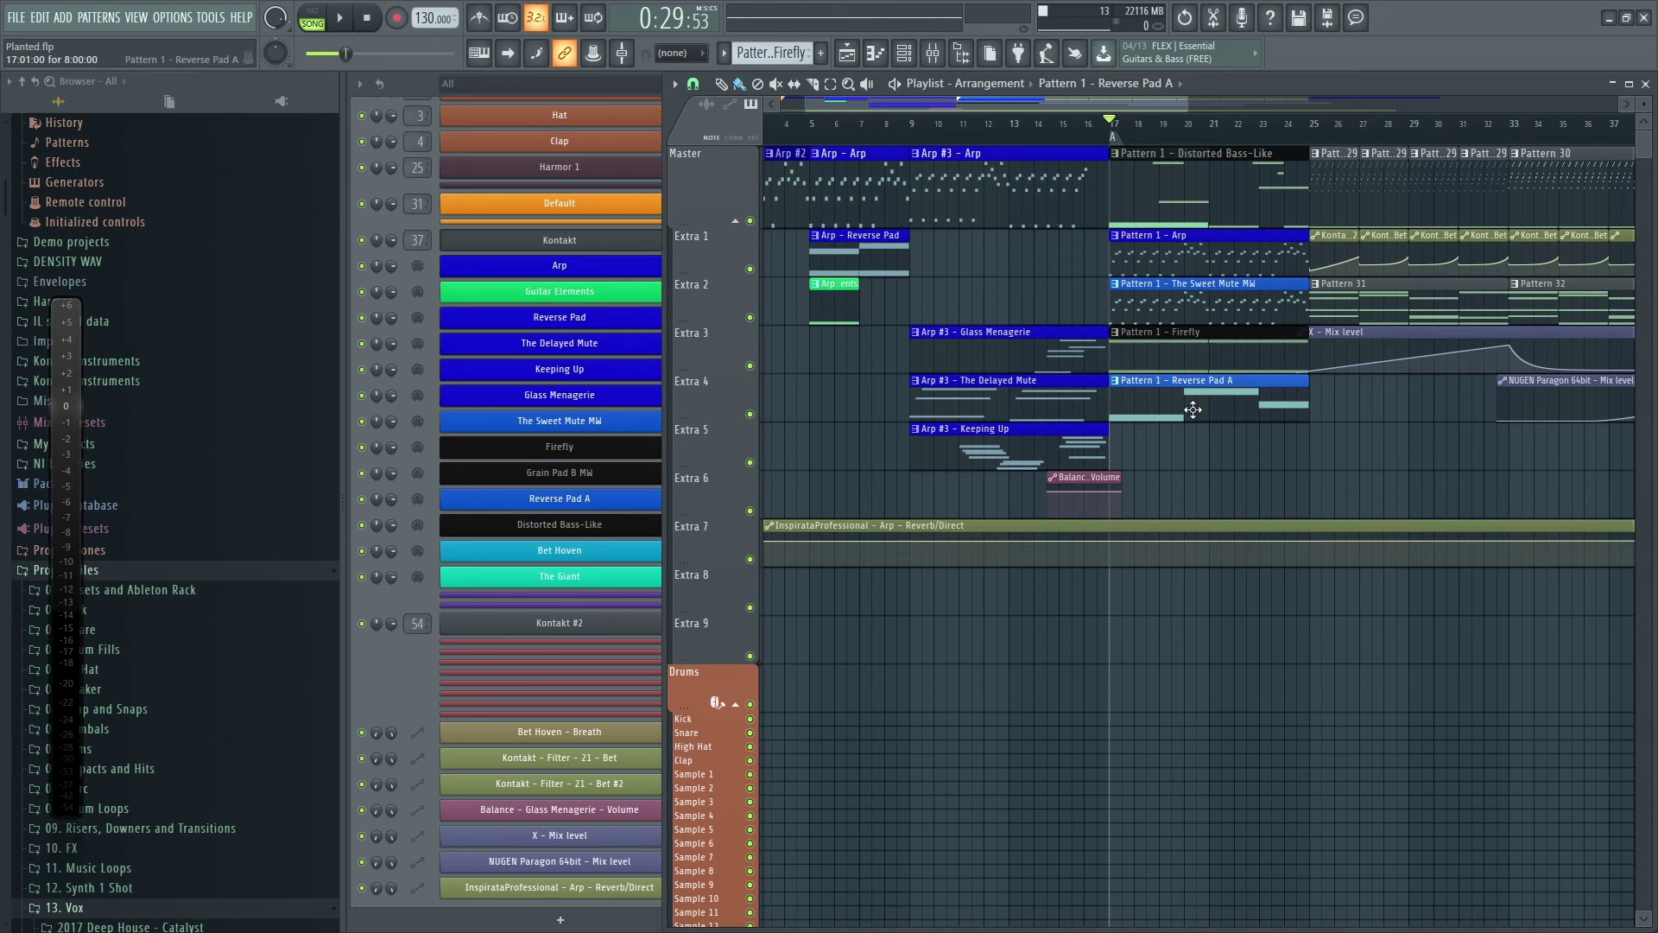
left_click(1194, 434)
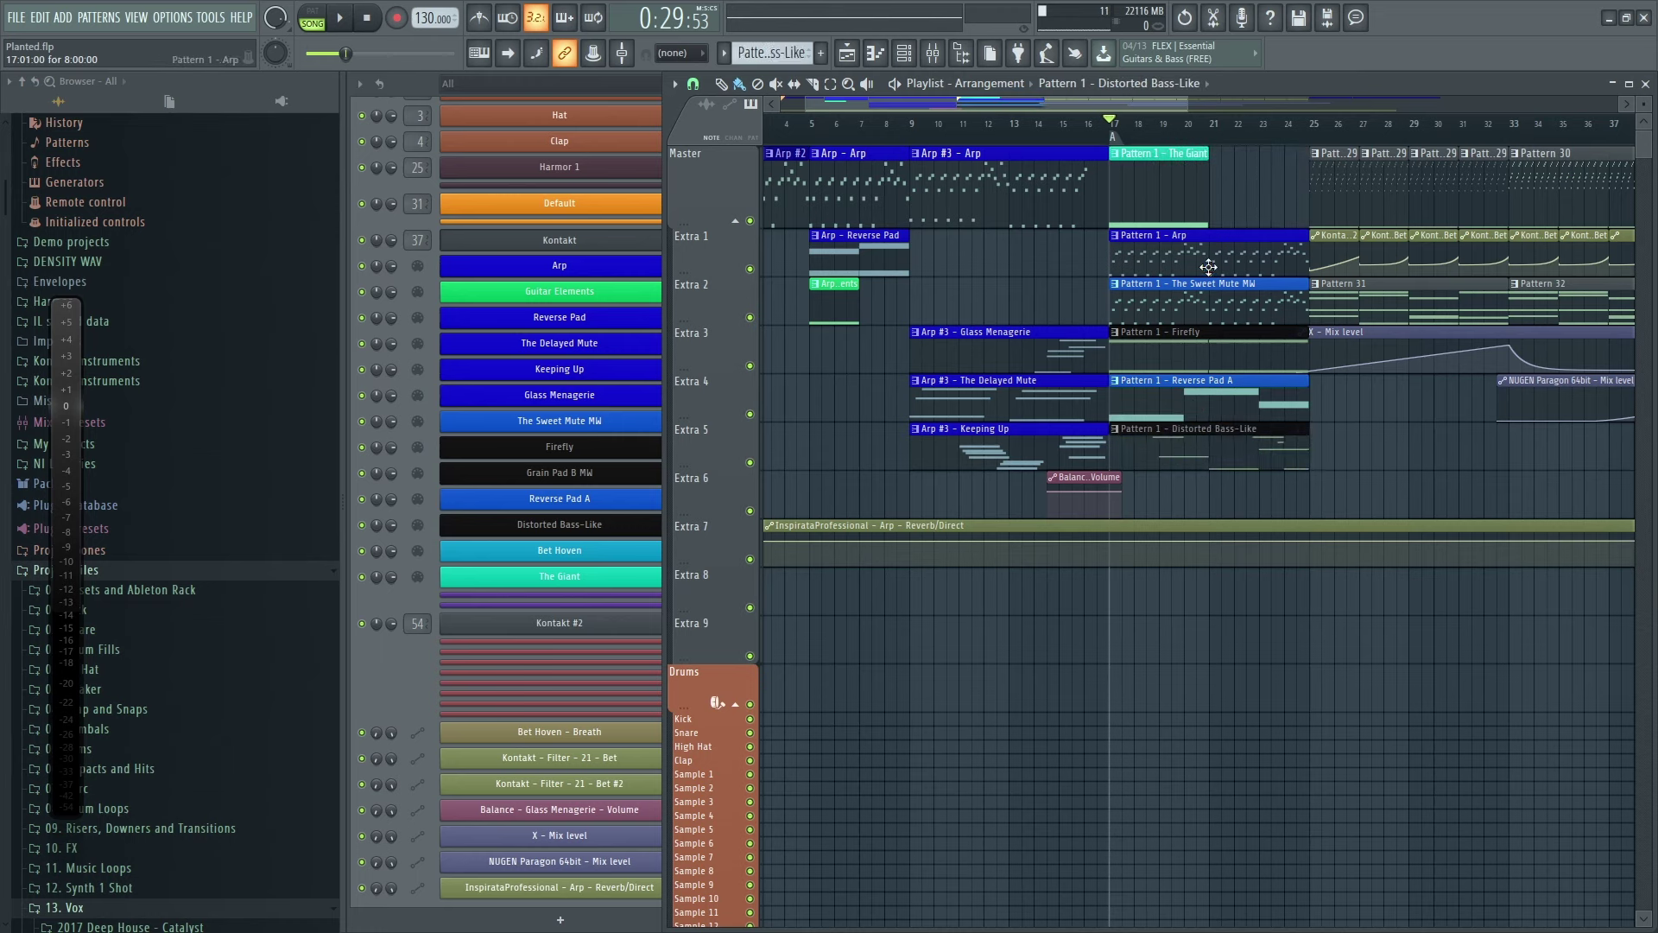
left_click(1172, 334)
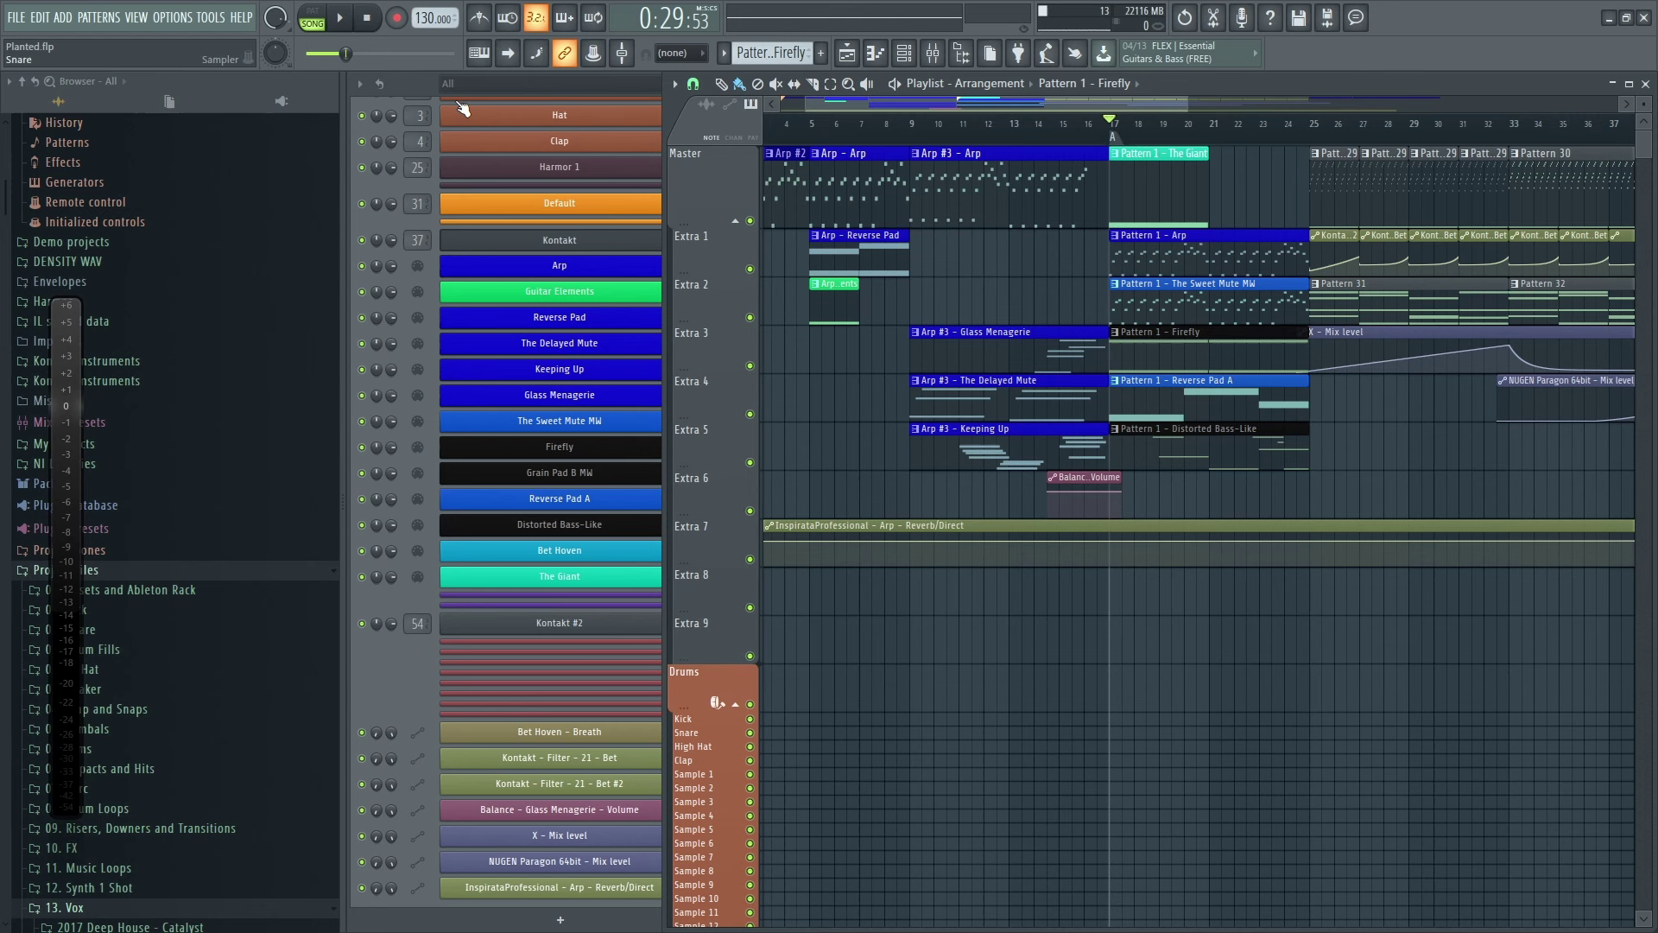
left_click(490, 231)
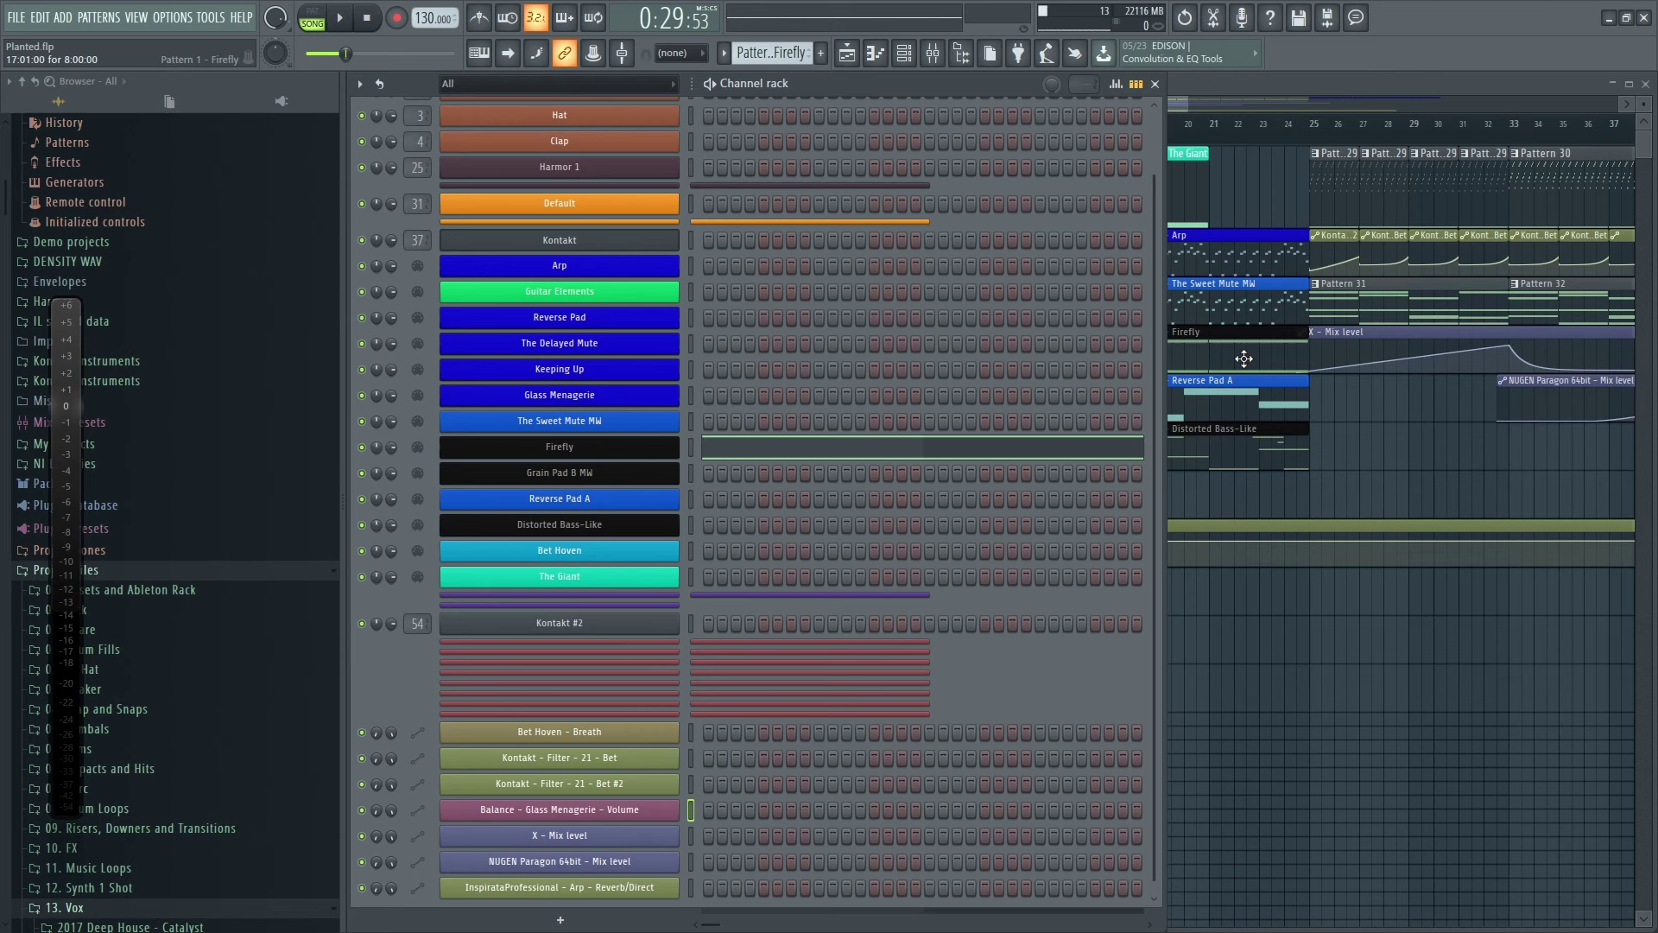
left_click(1172, 334)
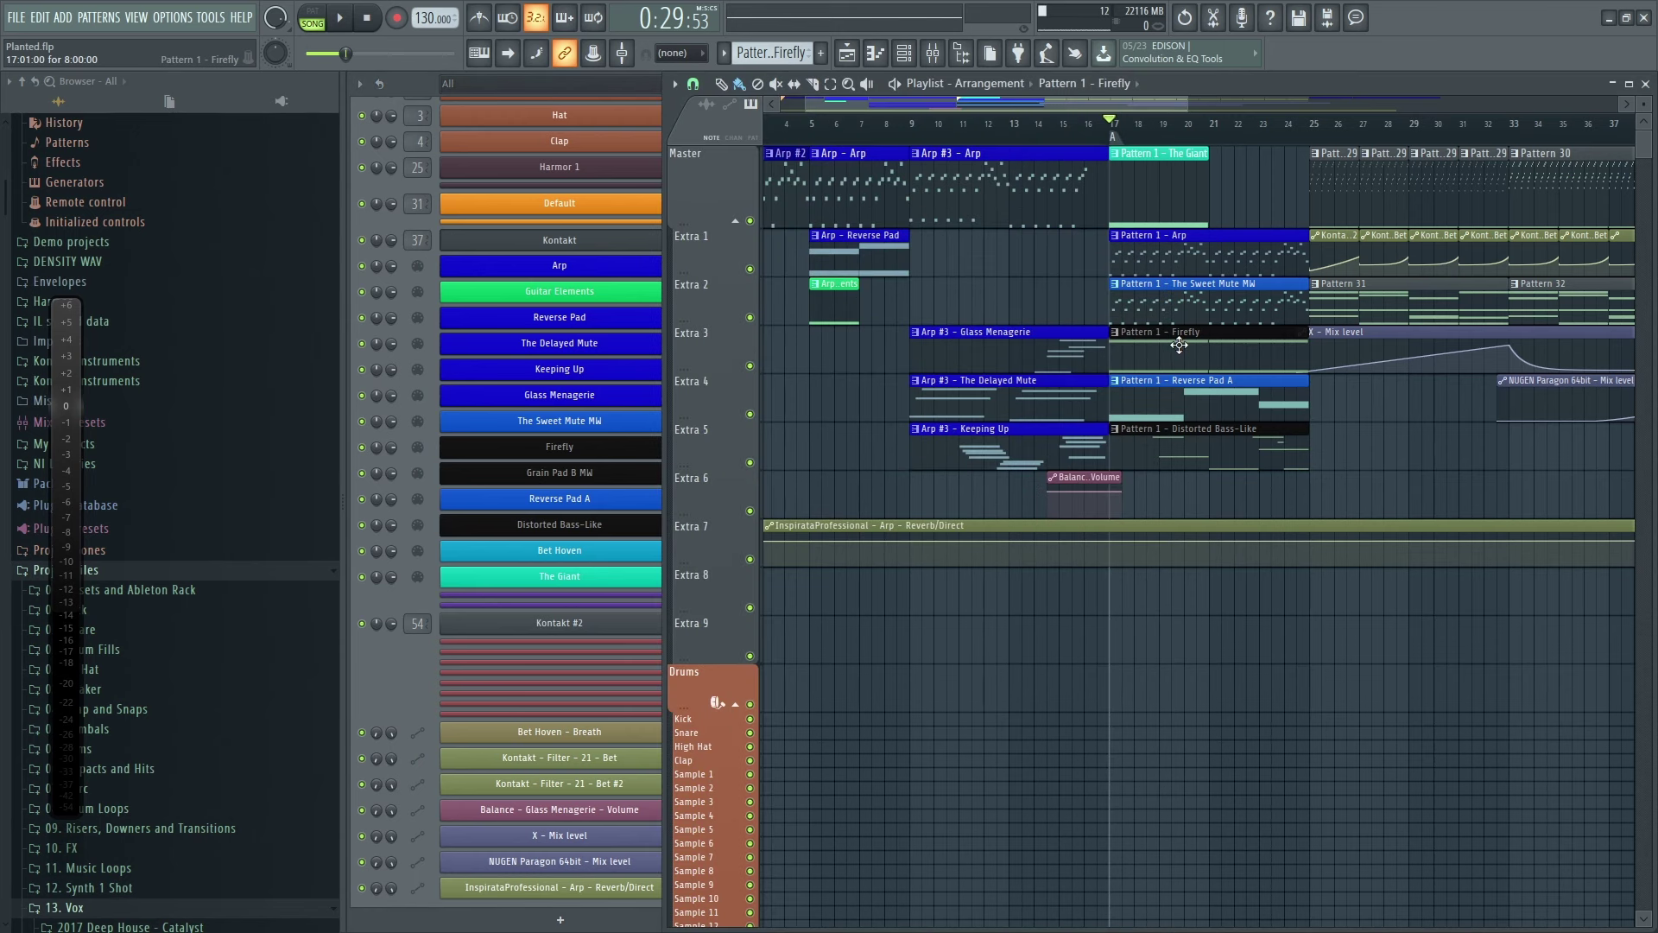
Step: Merge the six selected split clips with Ctrl+G into 'Pattern 1 - Firefly #2 (merged)' and review its channels
left_click_drag(1189, 458, 1161, 155, "ctrl")
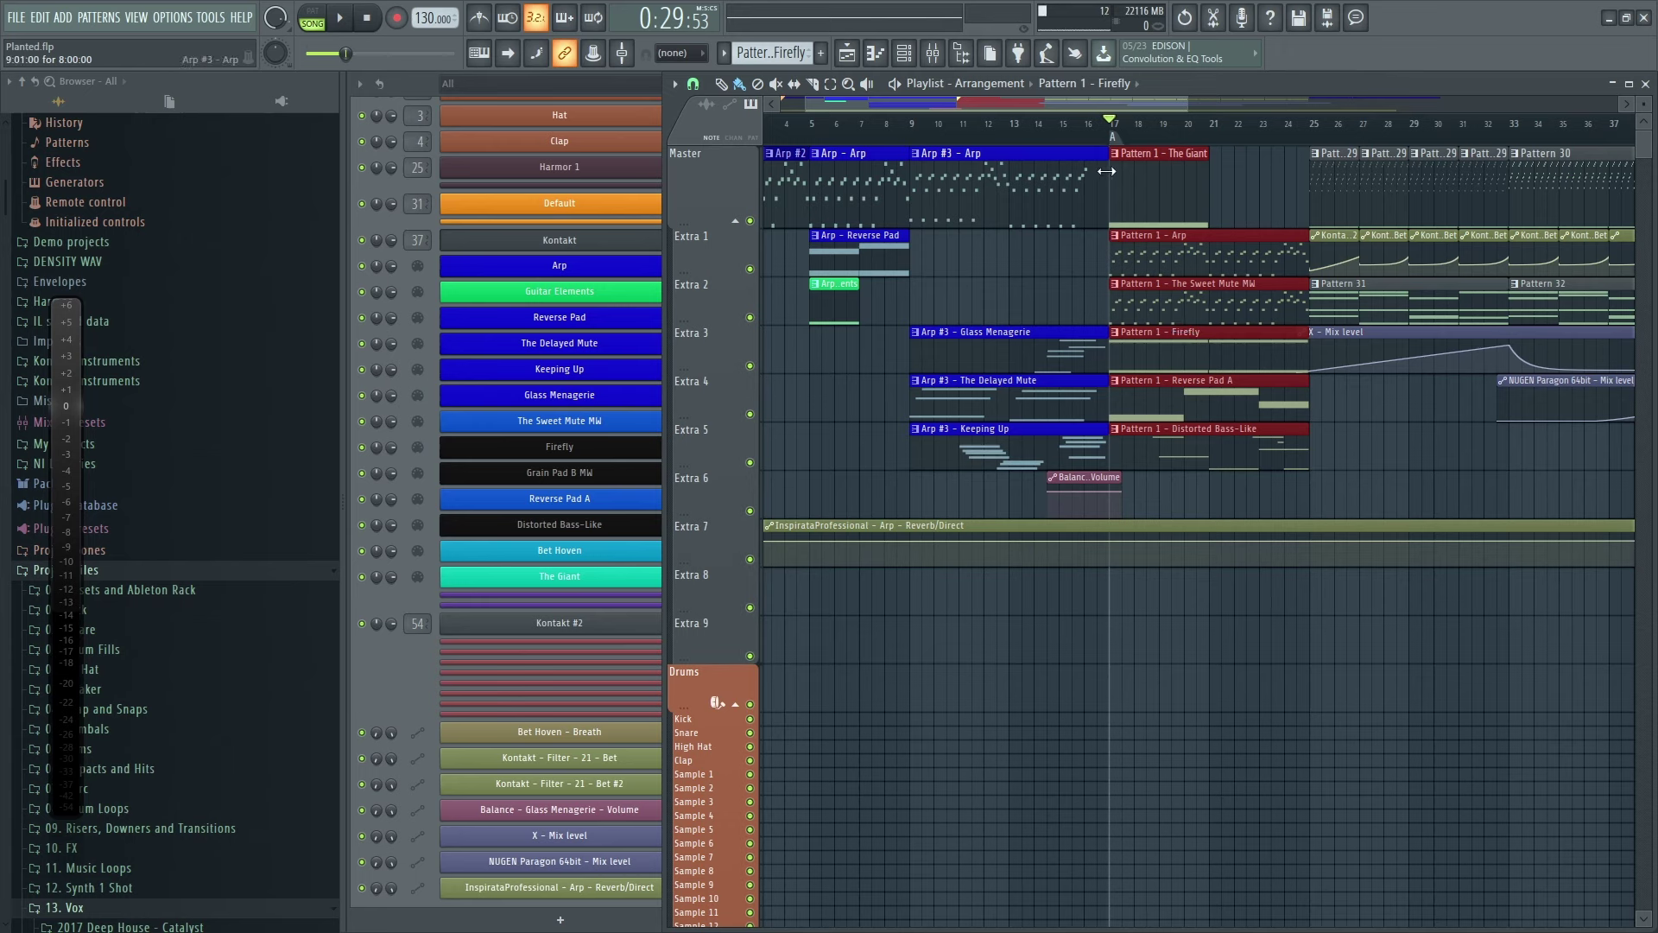
mouse_move(1229, 380)
left_mouse_down("ctrl")
mouse_move(1228, 461)
mouse_move(1217, 157)
left_mouse_up("ctrl")
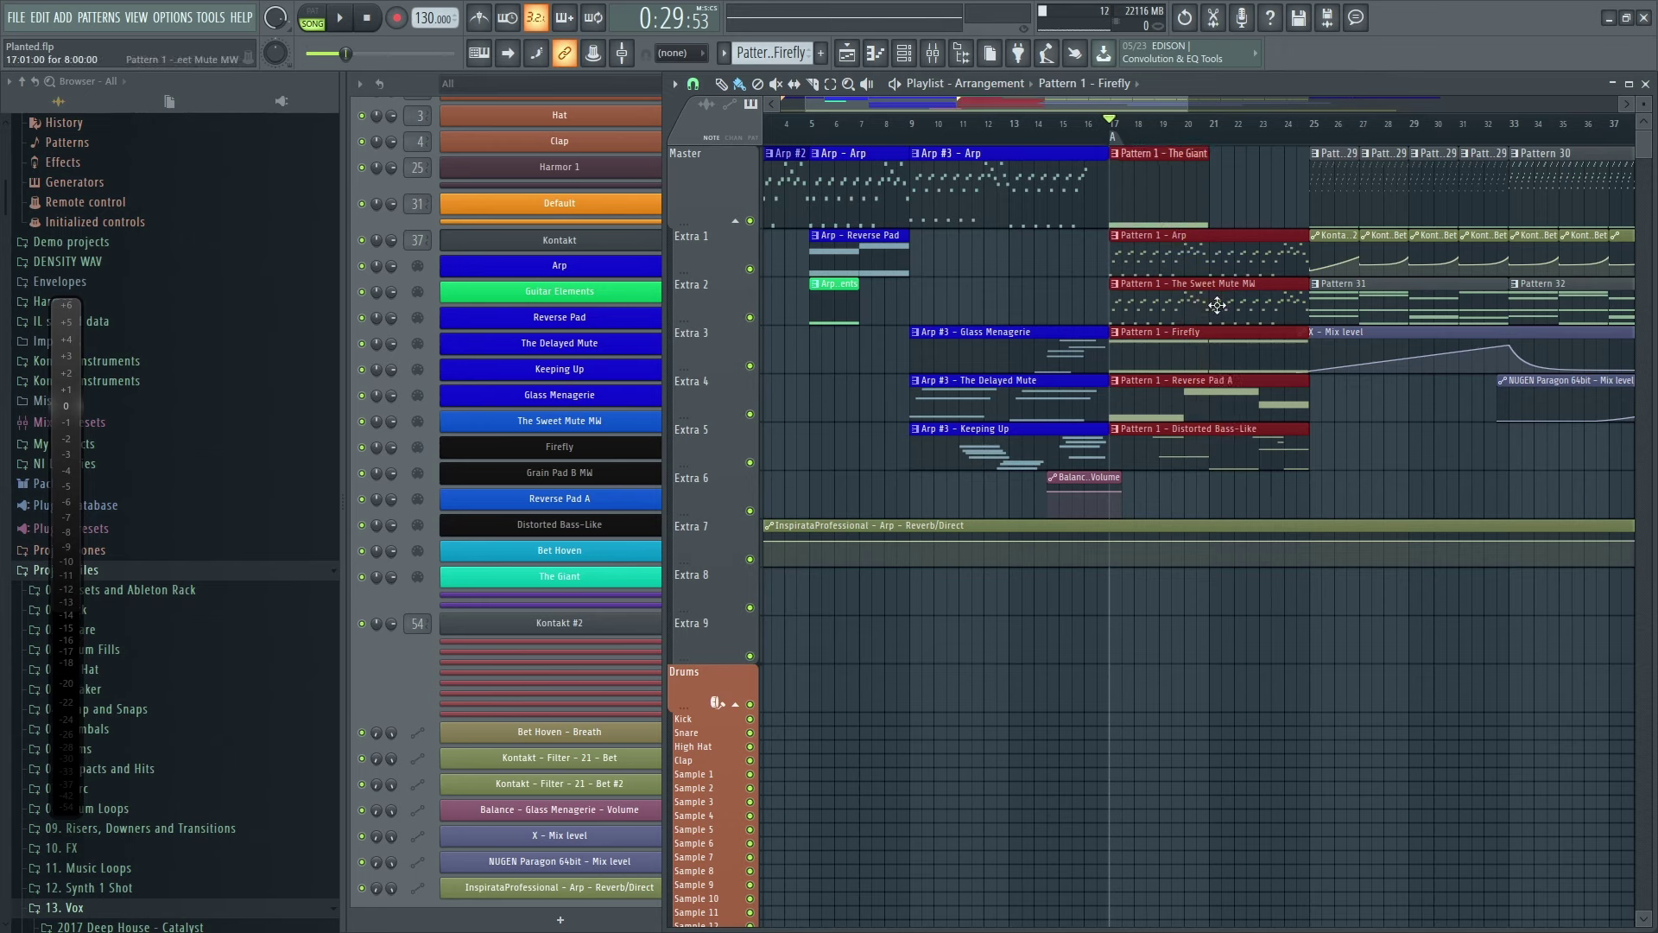
key("ctrl+g")
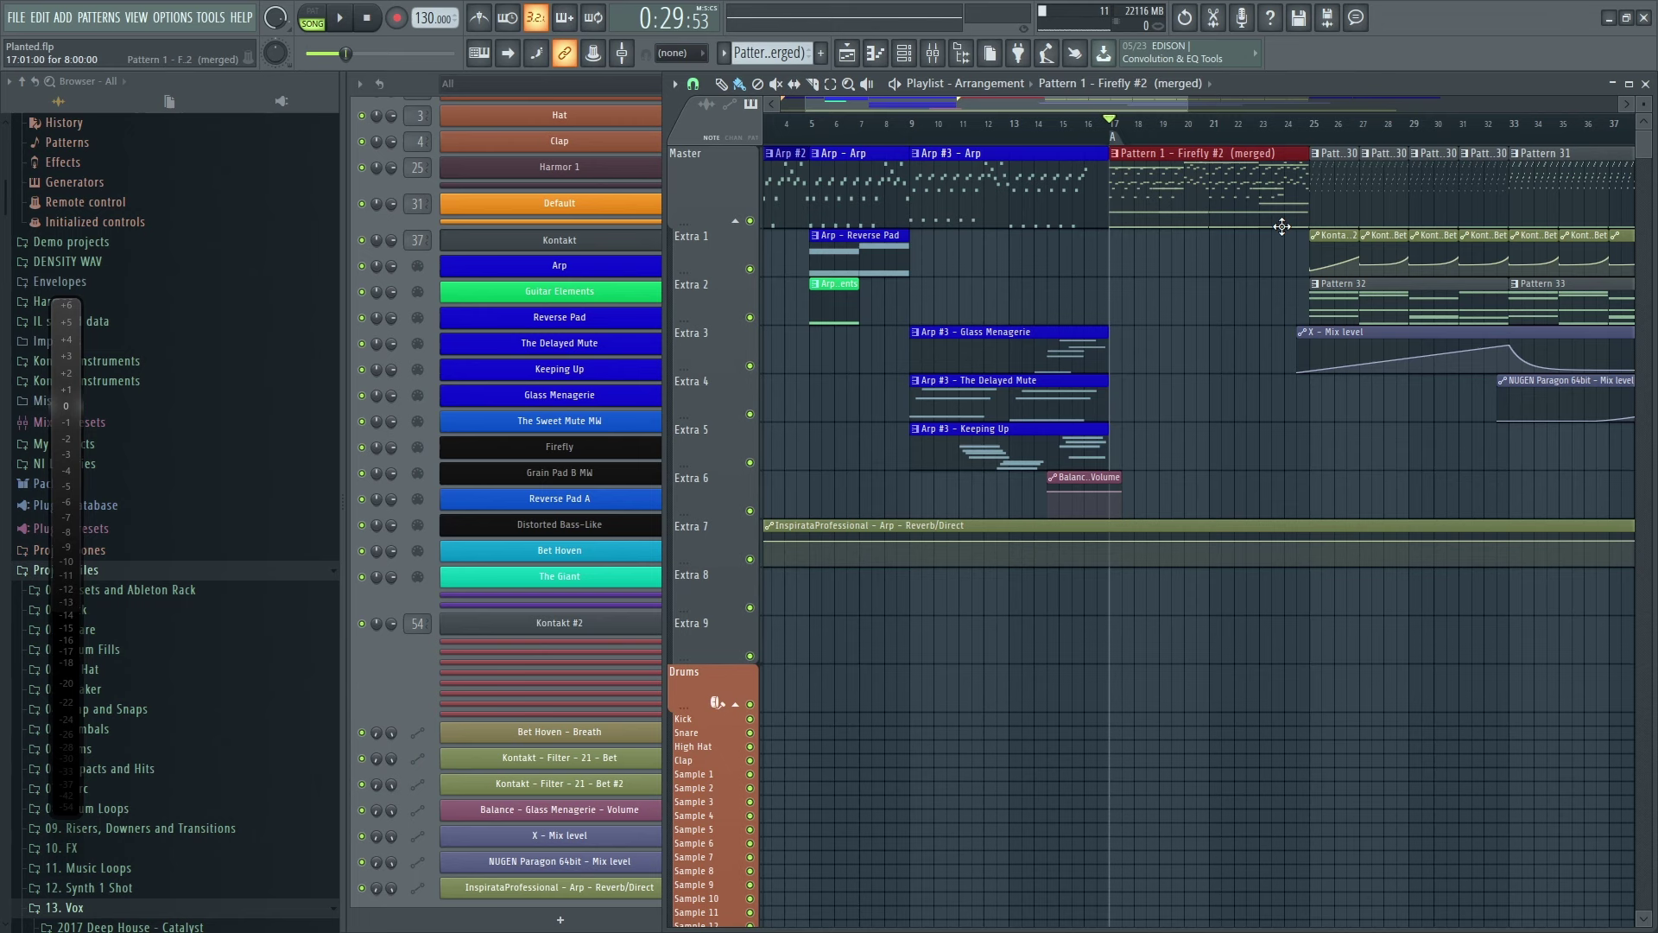
left_click(416, 85)
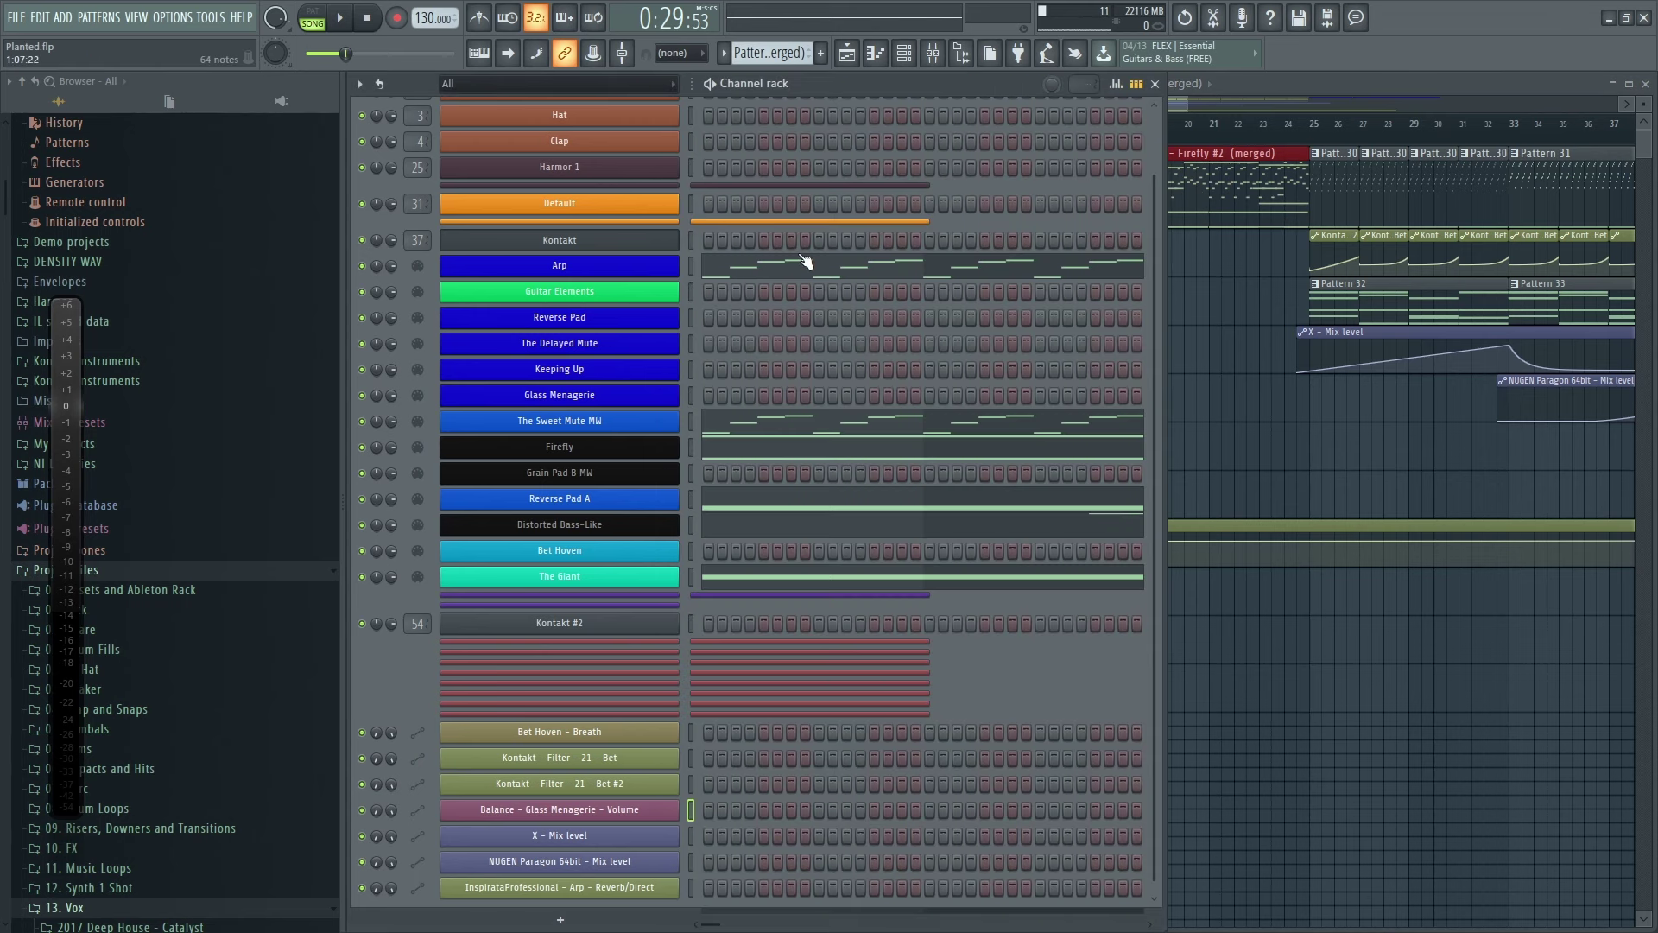
left_click(1222, 192)
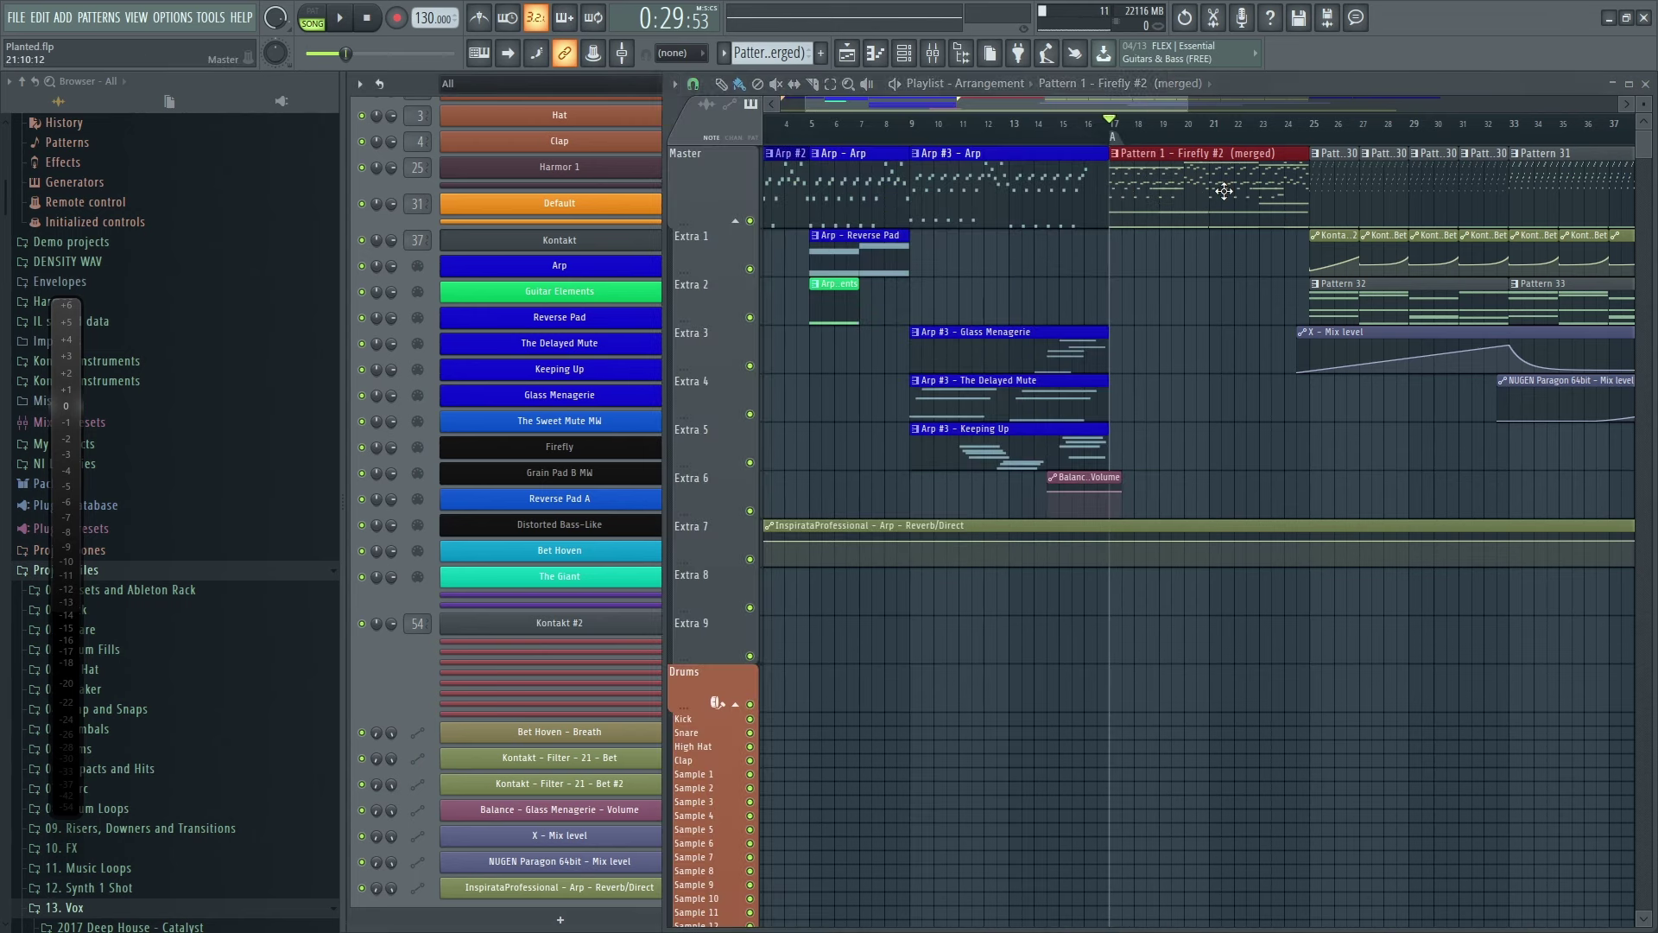